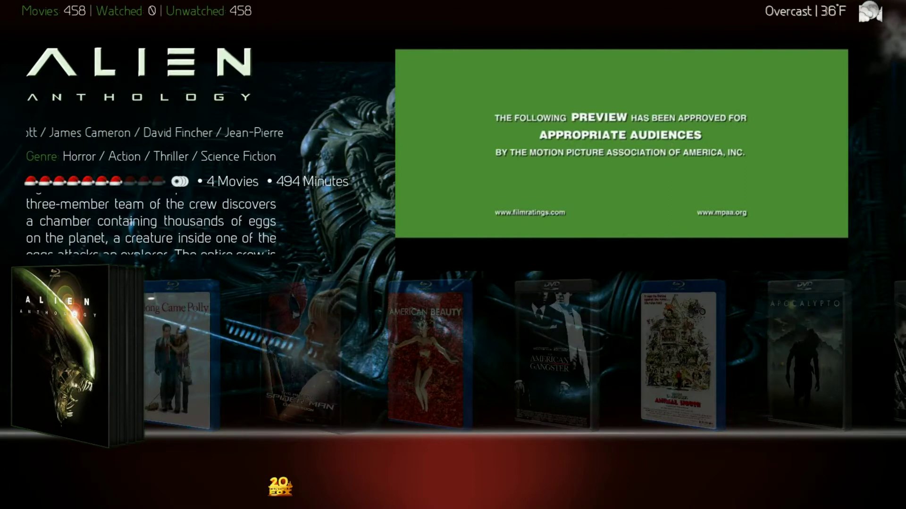
# Step along the movie shelf past Alexander and Alien Anthology to The Amazing Spider-Man Collection
pyautogui.press('Left')
pyautogui.press('Right')
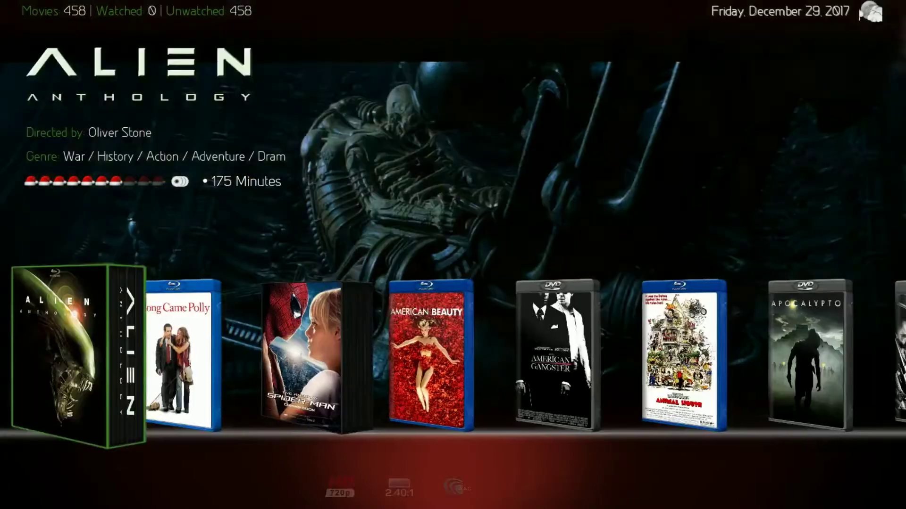
pyautogui.press('Right')
pyautogui.press('Right')
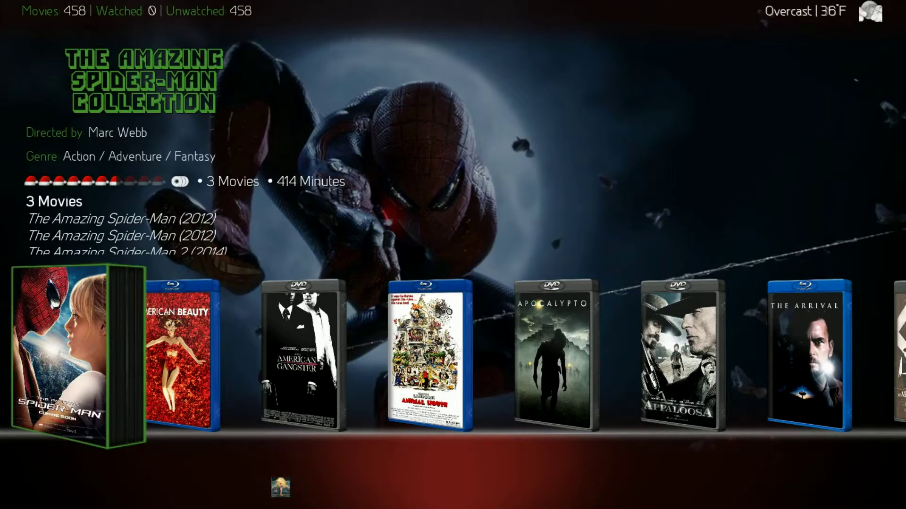
# Open the Sets view from Smart Shortcuts and browse the Airplane Collection and Alien Anthology sets
pyautogui.press('Up')
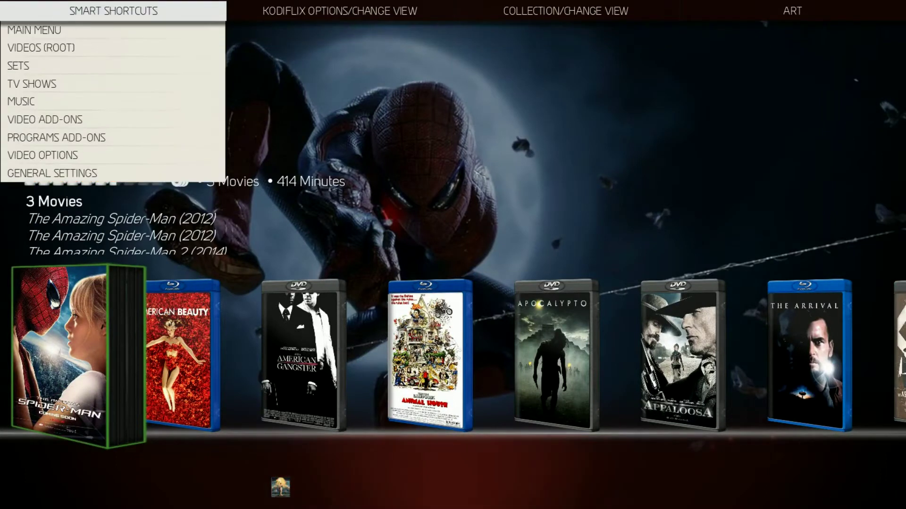
pyautogui.press('Down')
pyautogui.press('Down')
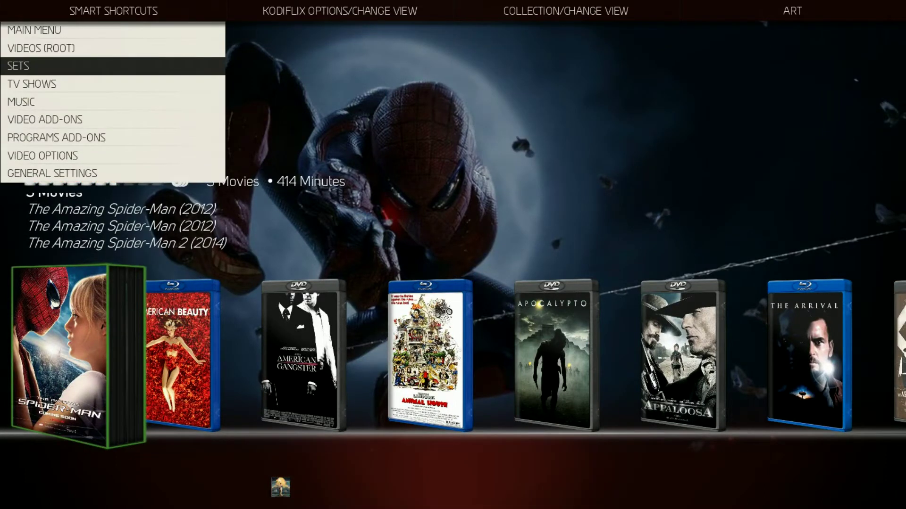
pyautogui.press('Return')
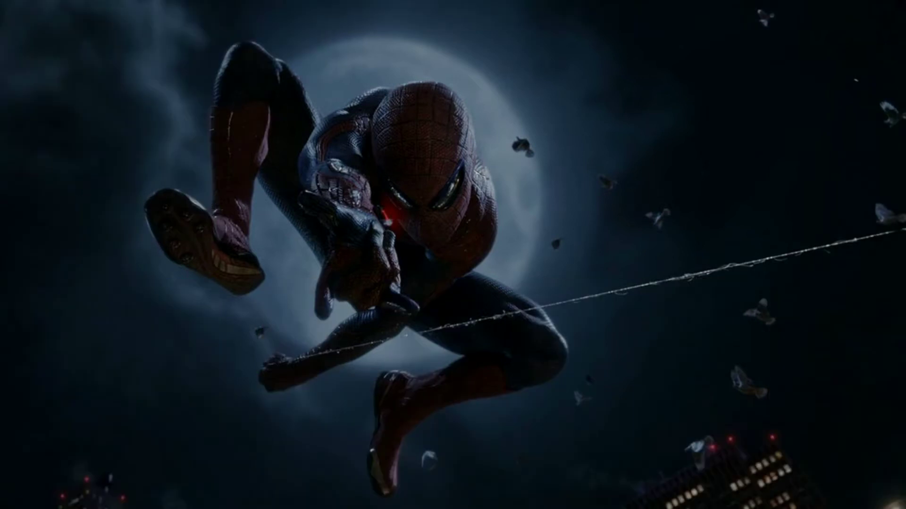
pyautogui.press('Right')
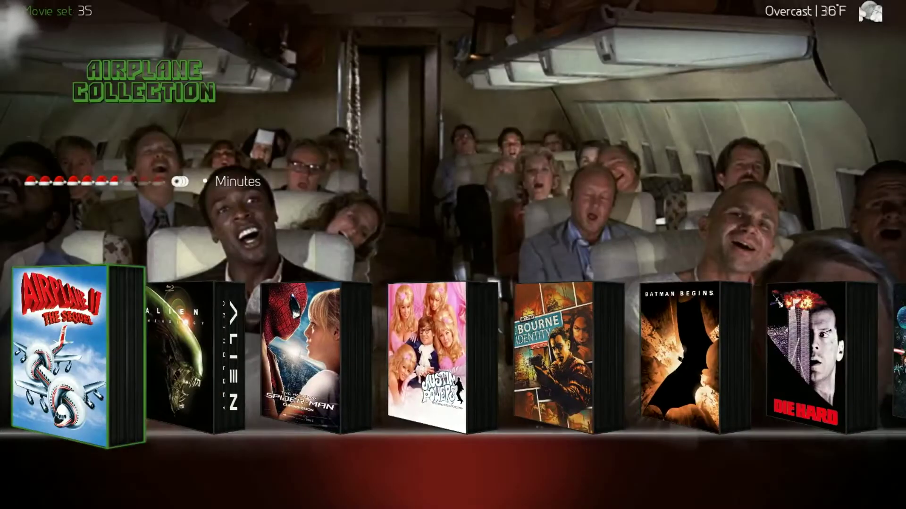
pyautogui.press('Right')
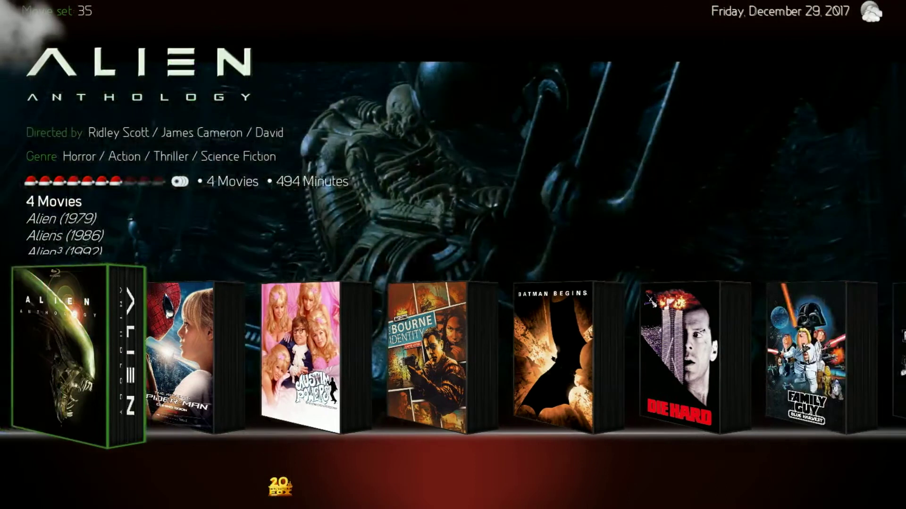
pyautogui.press('Left')
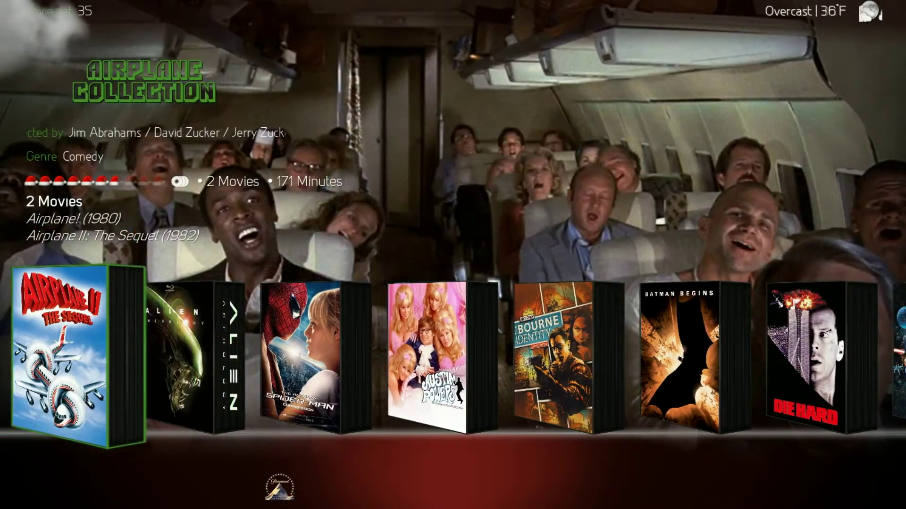
# Return to the full Movies library via Smart Shortcuts and move back to Alien Anthology
pyautogui.press('Up')
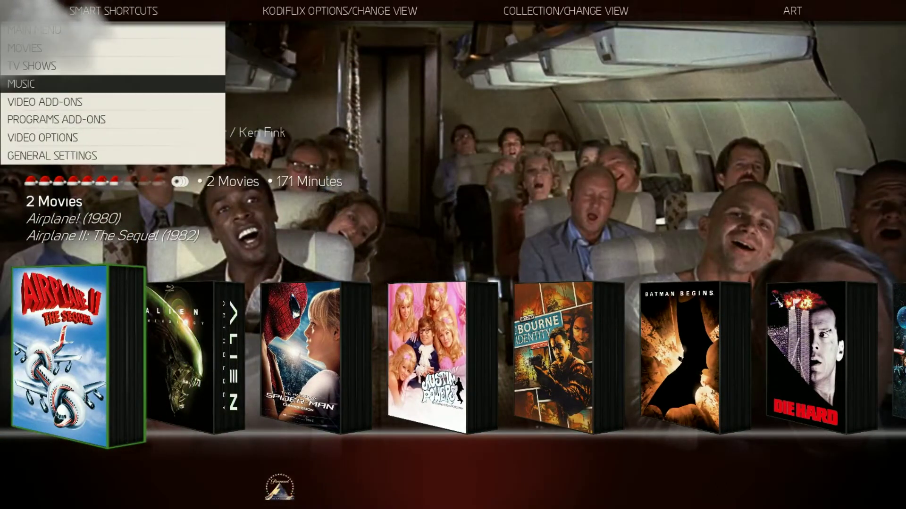
pyautogui.press('Up')
pyautogui.press('Return')
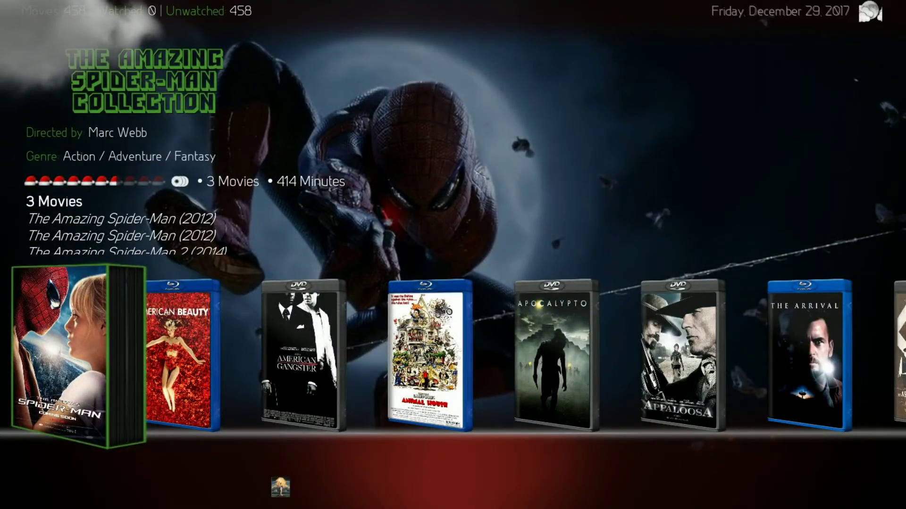
pyautogui.press('Left')
pyautogui.press('Left')
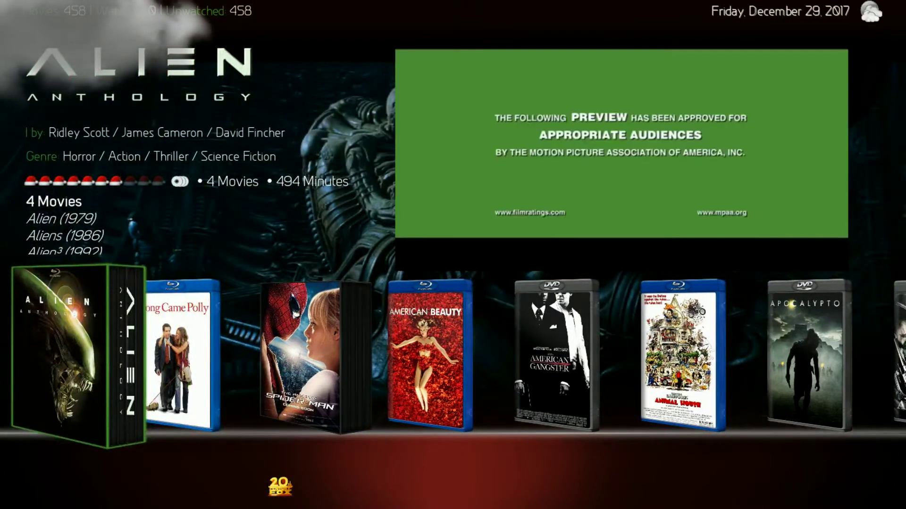
# Open the Kodiflix view options to Animated Focus Surround, then close them unchanged
pyautogui.press('Up')
pyautogui.press('Right')
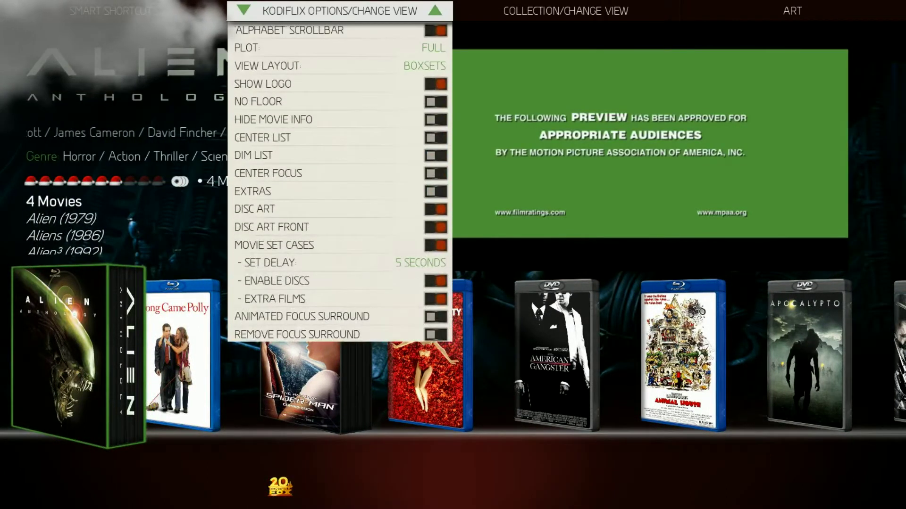
pyautogui.press('Down')
pyautogui.press('Down')
pyautogui.press('Down')
pyautogui.press('Down')
pyautogui.press('Down')
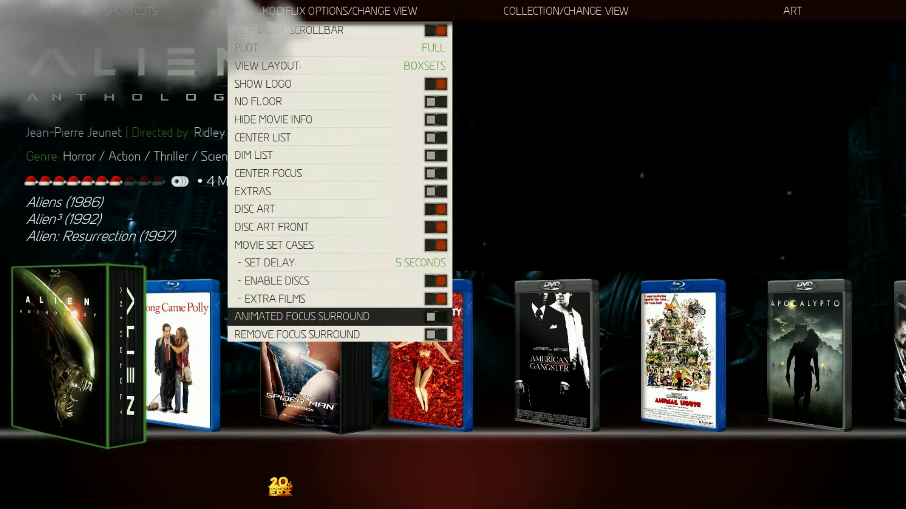
pyautogui.press('Escape')
# On The Amazing Spider-Man Collection, switch Animated Focus Surround on in the Kodiflix options
pyautogui.press('Right')
pyautogui.press('Right')
pyautogui.press('Up')
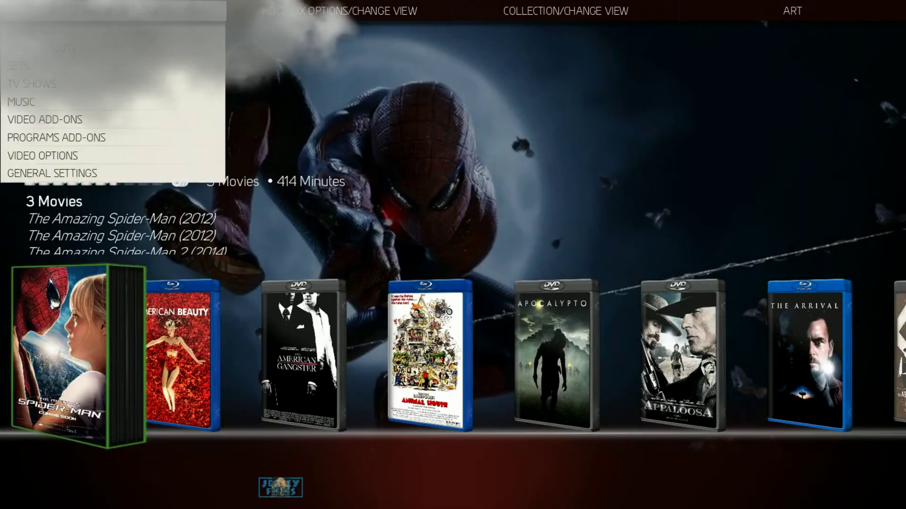
pyautogui.press('Right')
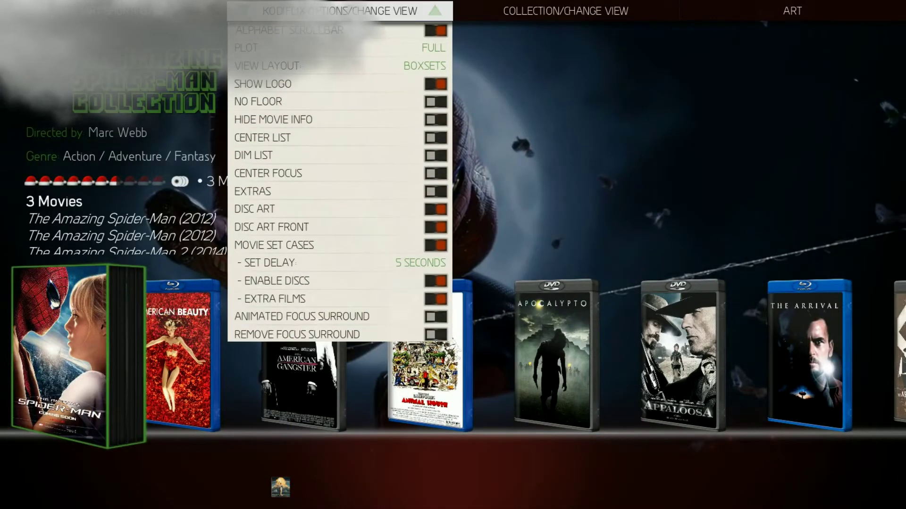
pyautogui.press('Down')
pyautogui.press('Down')
pyautogui.press('Down')
pyautogui.press('Down')
pyautogui.press('Down')
pyautogui.press('Down')
pyautogui.press('Down')
pyautogui.press('Down')
pyautogui.press('Down')
pyautogui.press('Down')
pyautogui.press('Down')
pyautogui.press('Down')
pyautogui.press('Down')
pyautogui.press('Down')
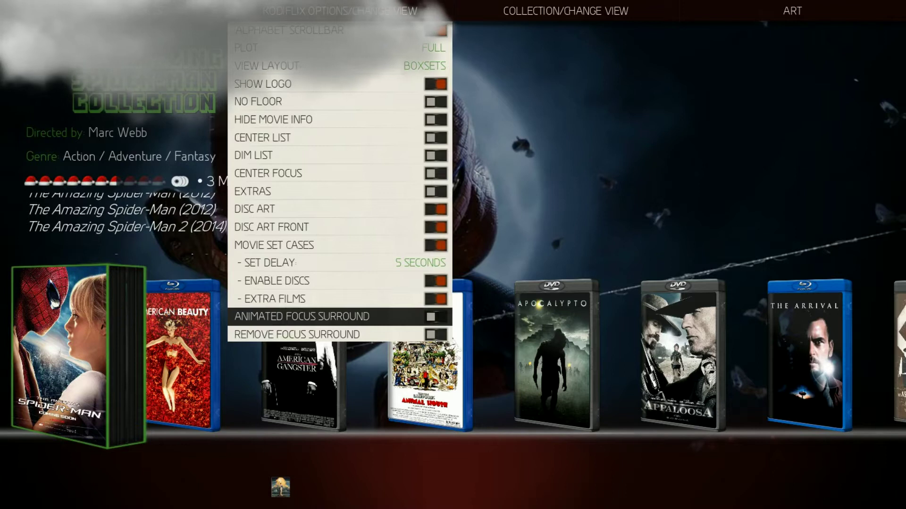
pyautogui.press('Return')
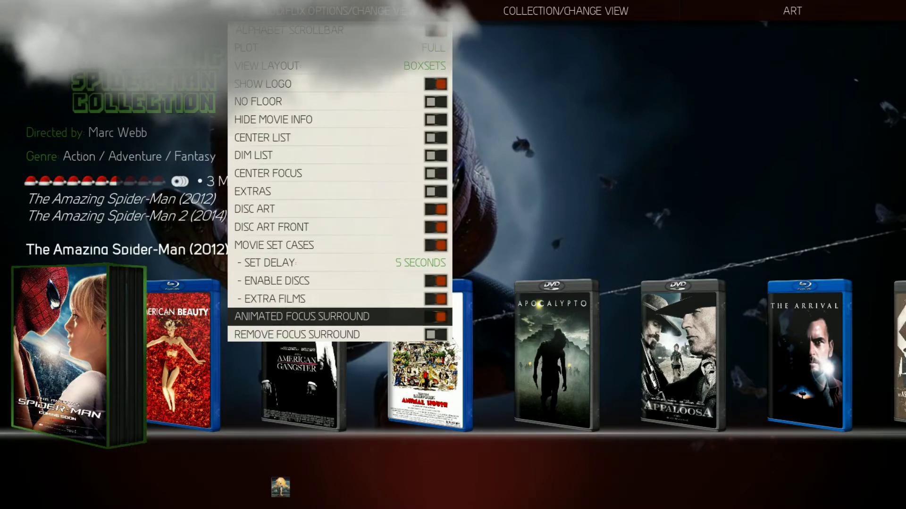
pyautogui.press('Escape')
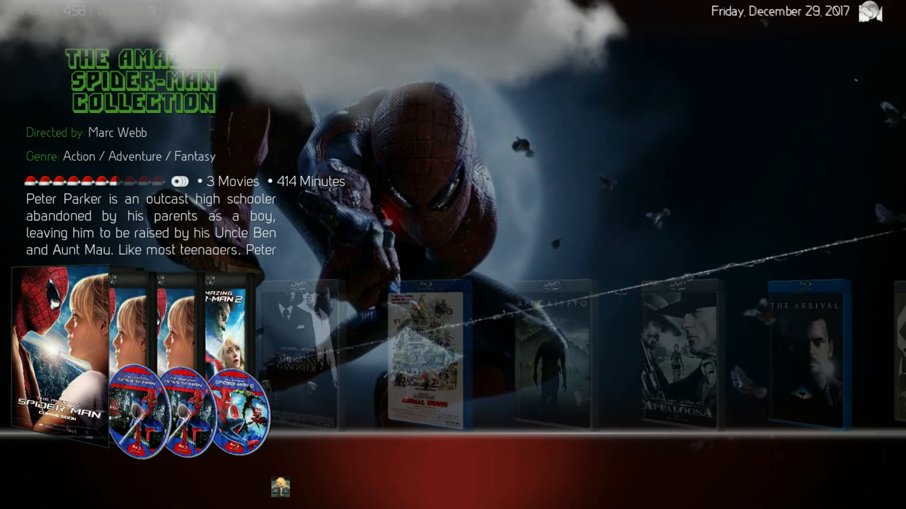
# Bring up and dismiss the library navigation menus twice
pyautogui.press('Up')
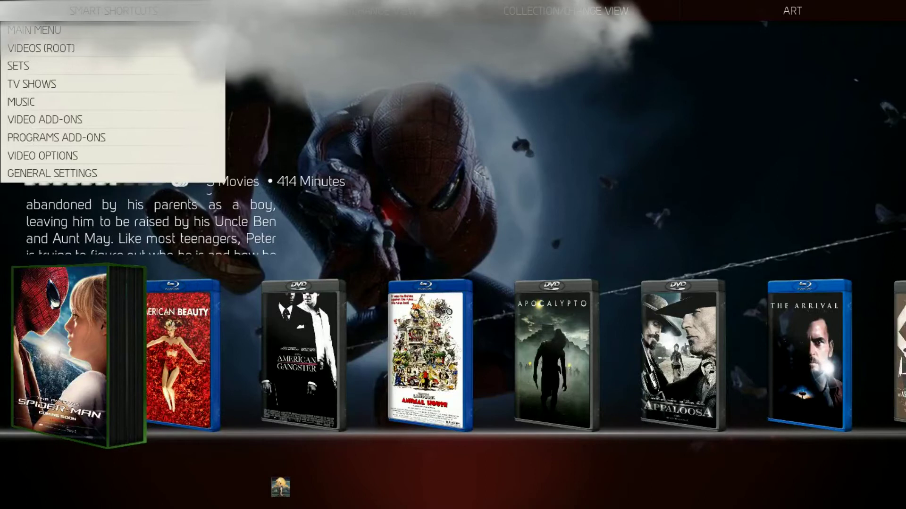
pyautogui.press('Down')
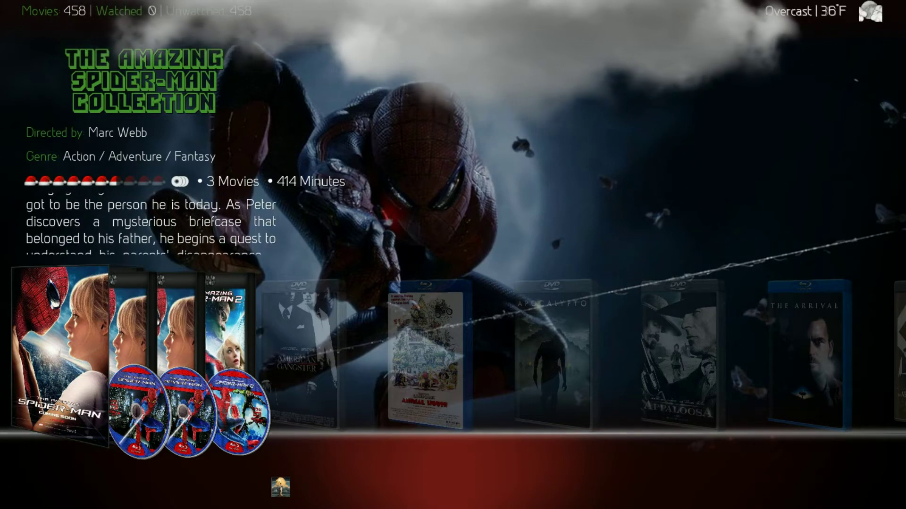
pyautogui.press('Up')
pyautogui.press('Down')
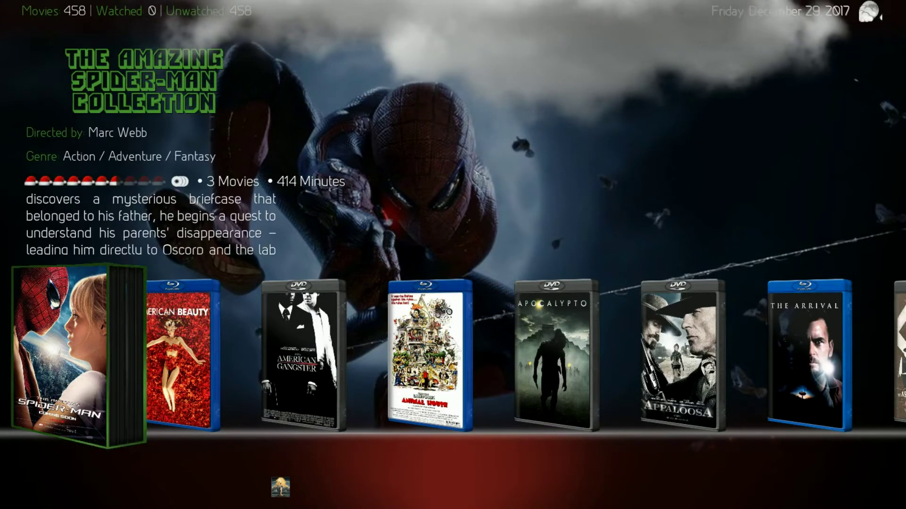
# Check the Remove and Animated Focus Surround settings, then return to the shelf
pyautogui.press('Up')
pyautogui.press('Right')
pyautogui.press('Up')
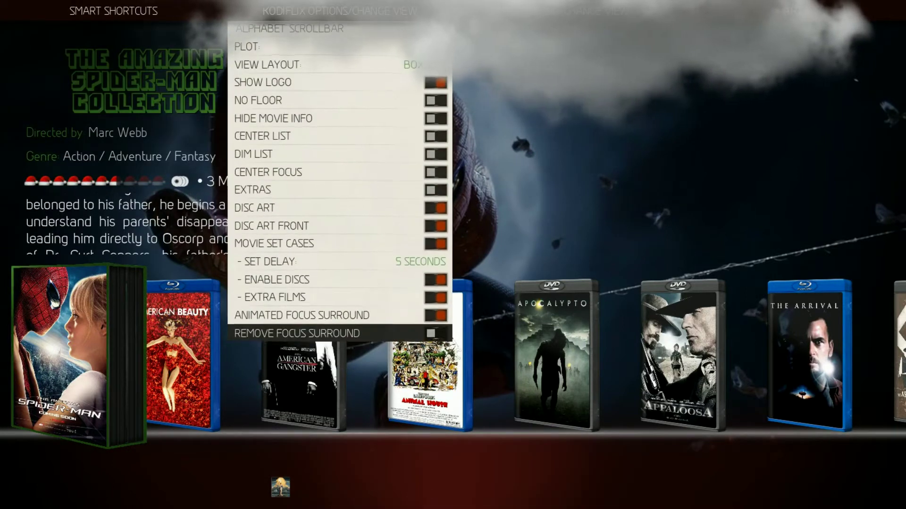
pyautogui.press('Up')
pyautogui.press('Left')
pyautogui.press('Down')
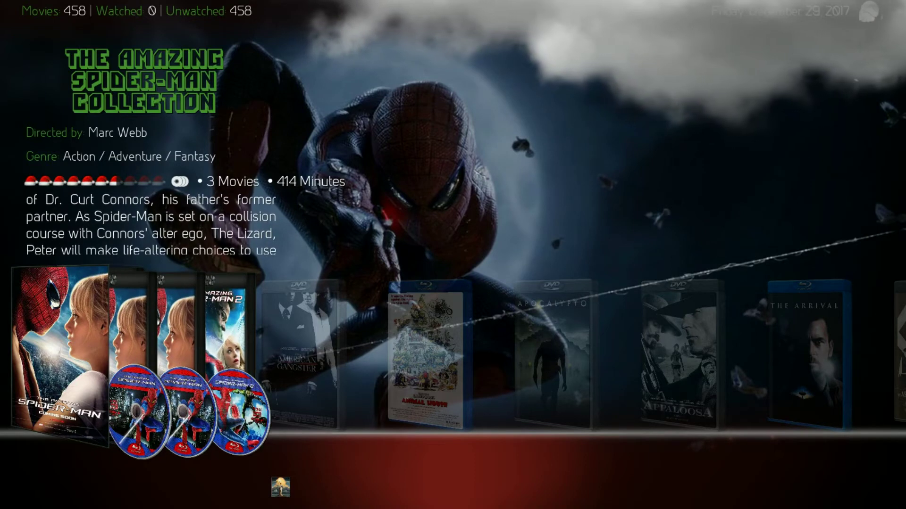
# Reopen the Kodiflix view options showing Plot Full, View Layout Boxsets, Set Delay 5 Seconds
pyautogui.press('Up')
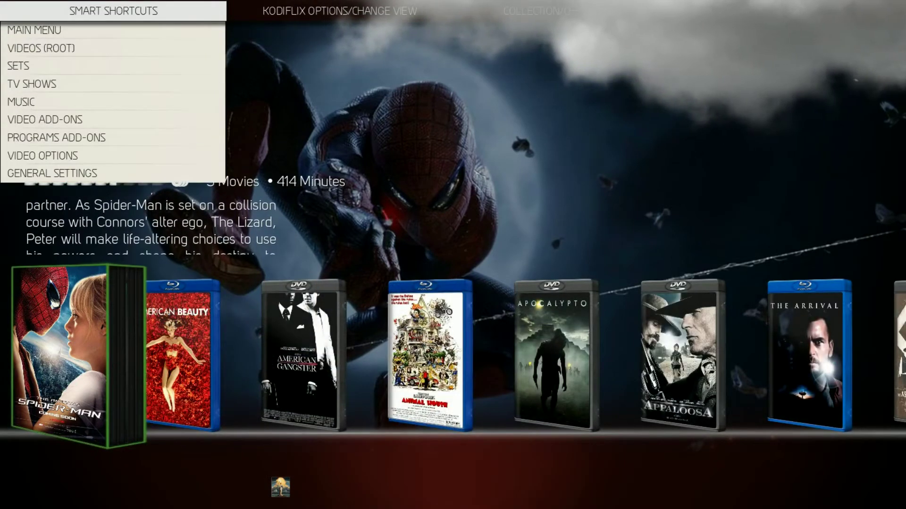
pyautogui.press('Down')
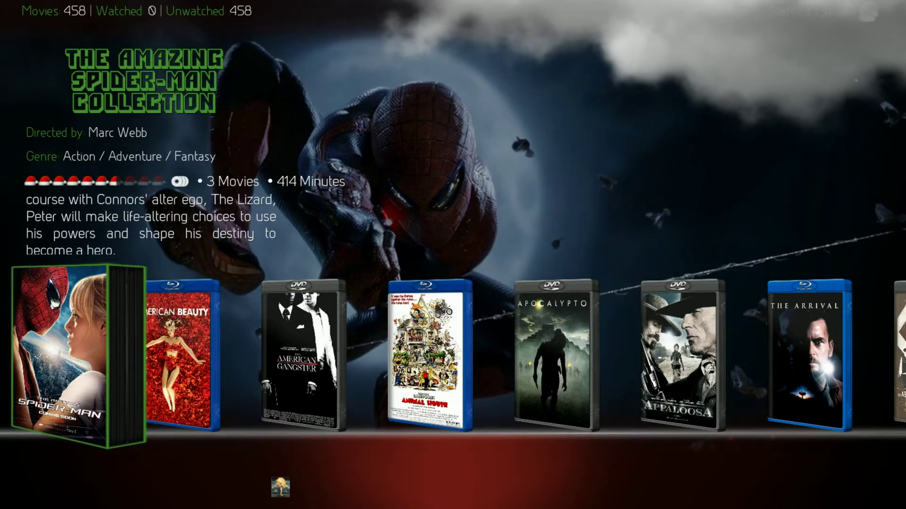
pyautogui.press('Up')
pyautogui.press('Right')
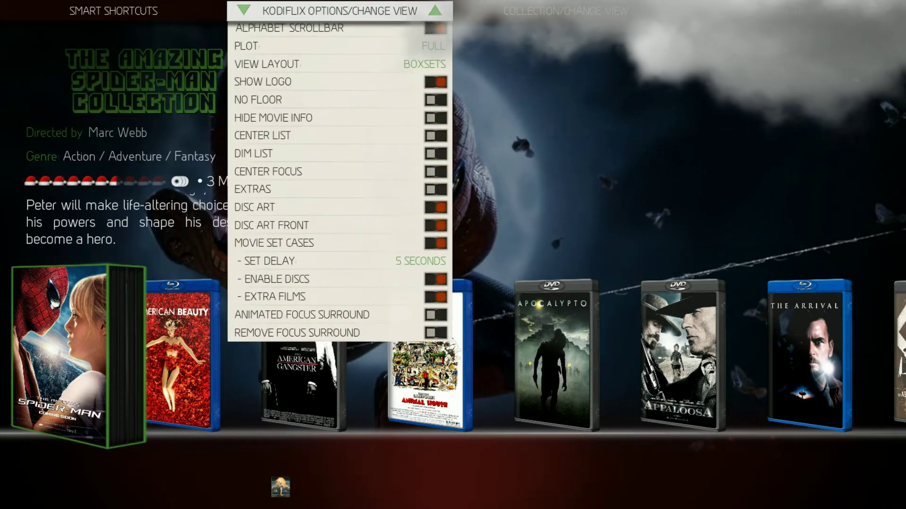
# Change View Layout from BOXSETS to DEFAULT and move to the BD/DVD Cases row
pyautogui.press('Up')
pyautogui.press('Down')
pyautogui.press('Down')
pyautogui.press('Down')
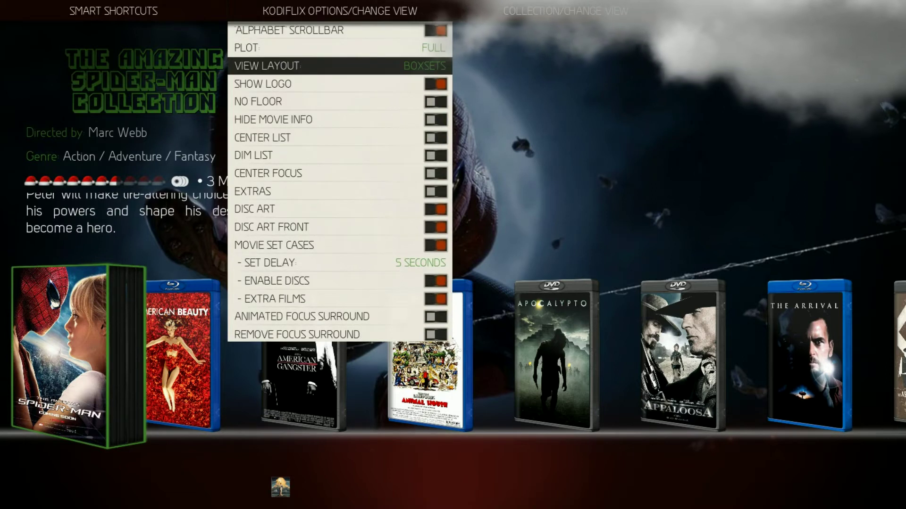
pyautogui.press('Return')
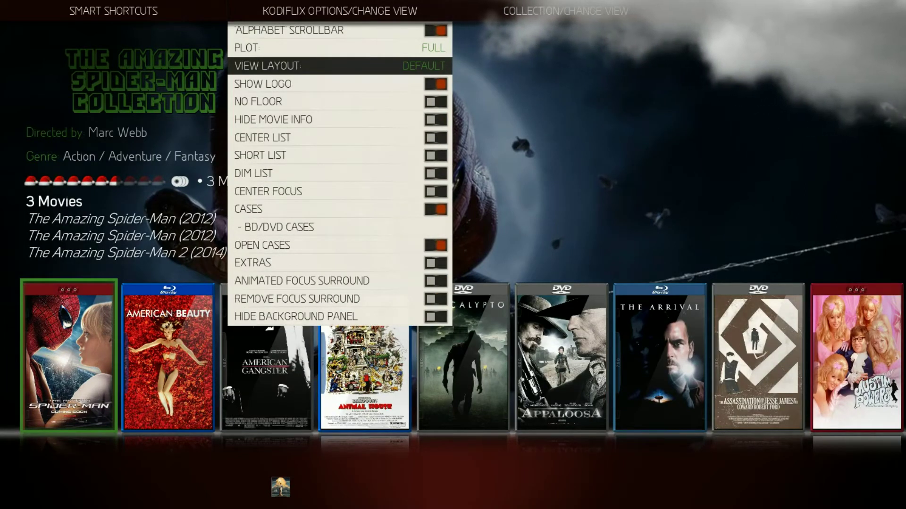
pyautogui.press('Down')
pyautogui.press('Down')
pyautogui.press('Down')
pyautogui.press('Down')
pyautogui.press('Down')
pyautogui.press('Down')
pyautogui.press('Down')
pyautogui.press('Down')
pyautogui.press('Down')
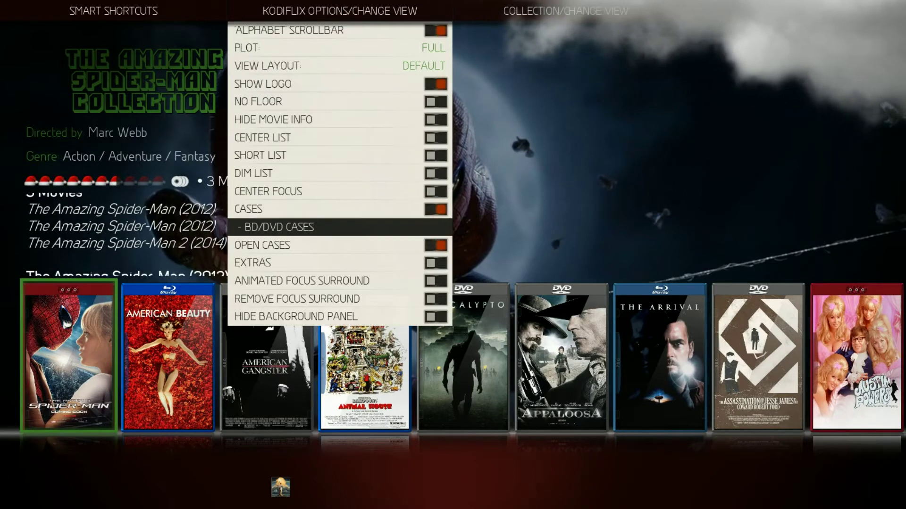
pyautogui.press('Down')
pyautogui.press('Down')
pyautogui.press('Down')
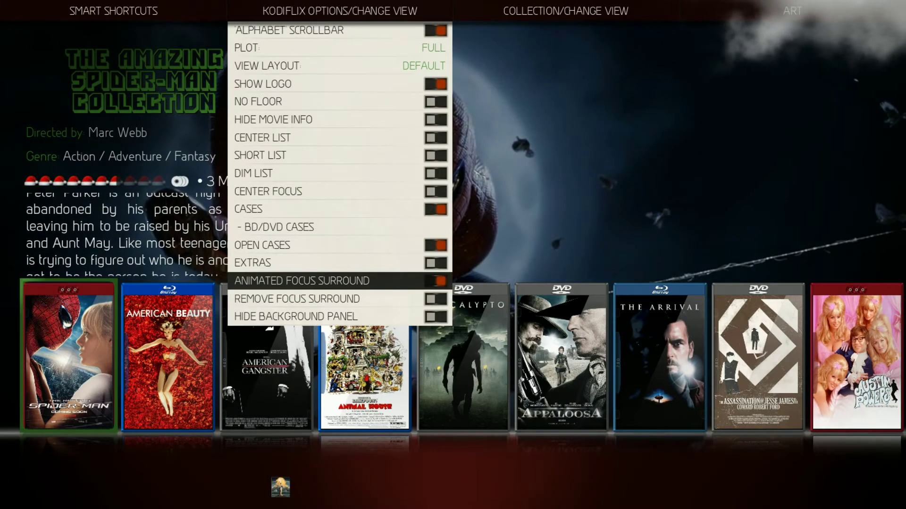
pyautogui.press('Up')
pyautogui.press('Up')
pyautogui.press('Up')
# Set the case style to BD/DVD Cases so covers get Blu-ray and DVD tops
pyautogui.press('Return')
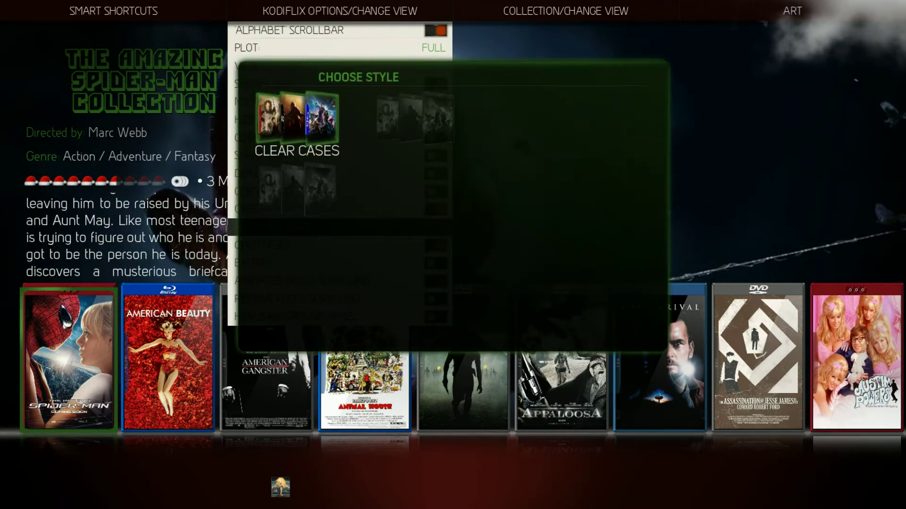
pyautogui.press('Return')
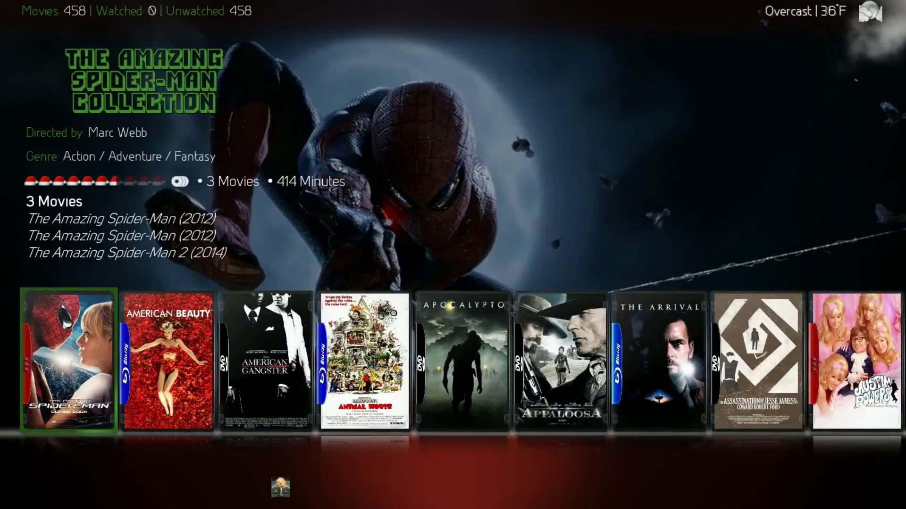
pyautogui.press('Up')
pyautogui.press('Return')
pyautogui.press('Right')
pyautogui.press('Return')
pyautogui.press('Down')
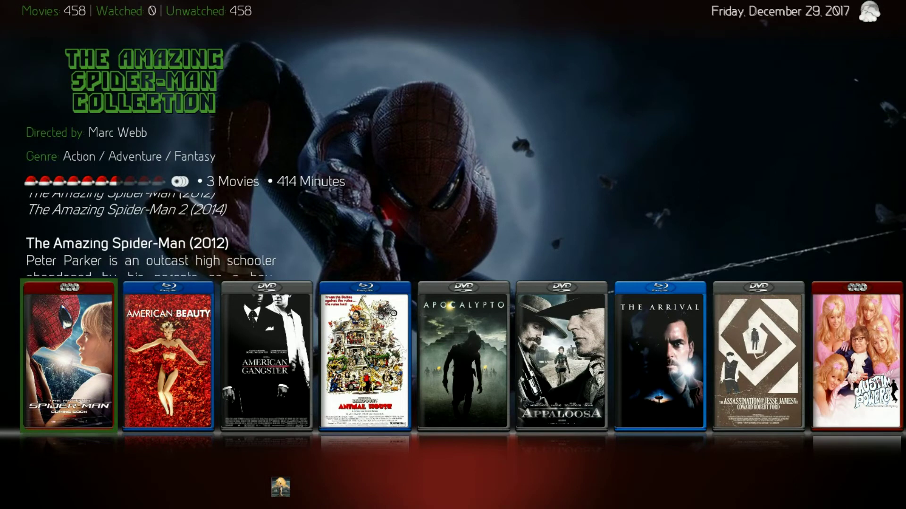
pyautogui.press('Up')
# Cycle View Layout through Landscape, Clearart and disc art until it reads DVDSHELF
pyautogui.press('Right')
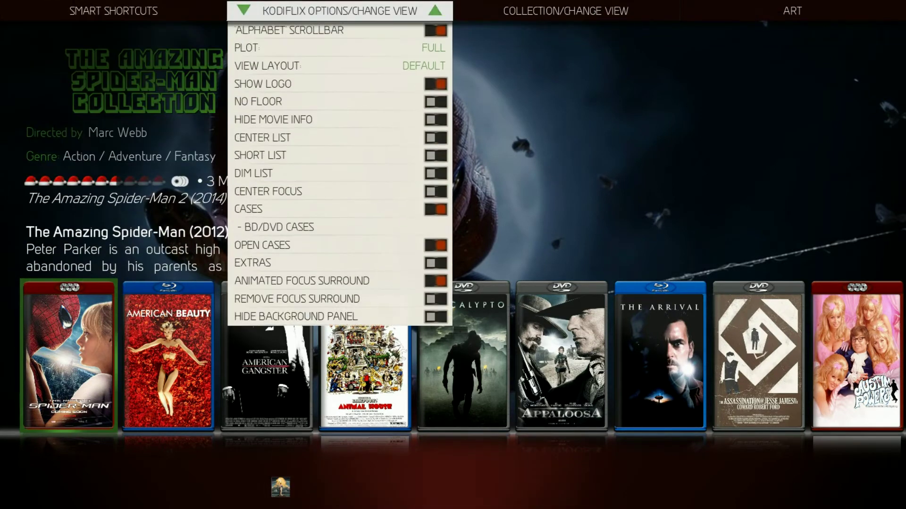
pyautogui.press('Down')
pyautogui.press('Down')
pyautogui.press('Up')
pyautogui.press('Up')
pyautogui.press('Up')
pyautogui.press('Up')
pyautogui.press('Up')
pyautogui.press('Up')
pyautogui.press('Up')
pyautogui.press('Up')
pyautogui.press('Up')
pyautogui.press('Up')
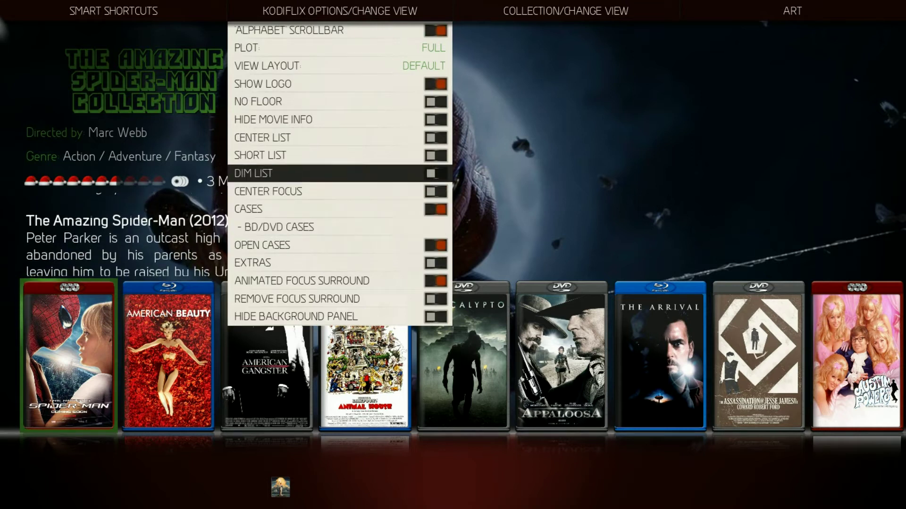
pyautogui.press('Return')
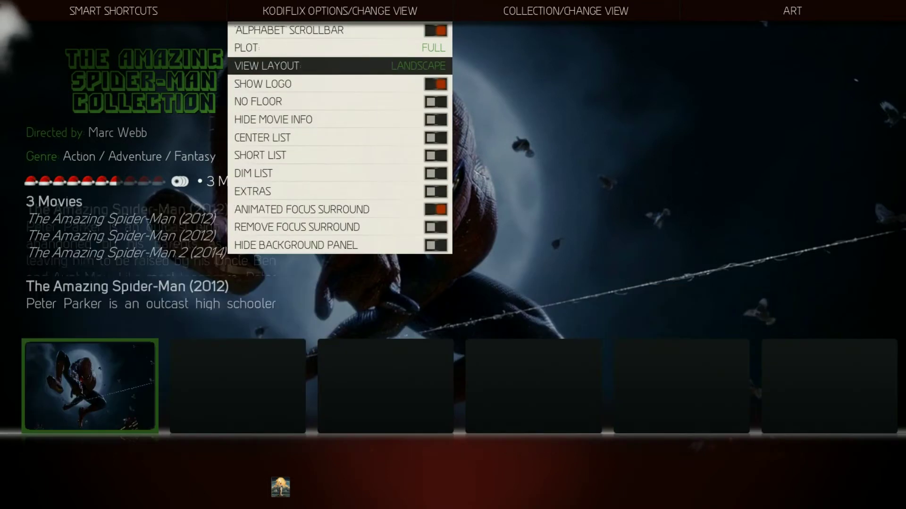
pyautogui.press('Return')
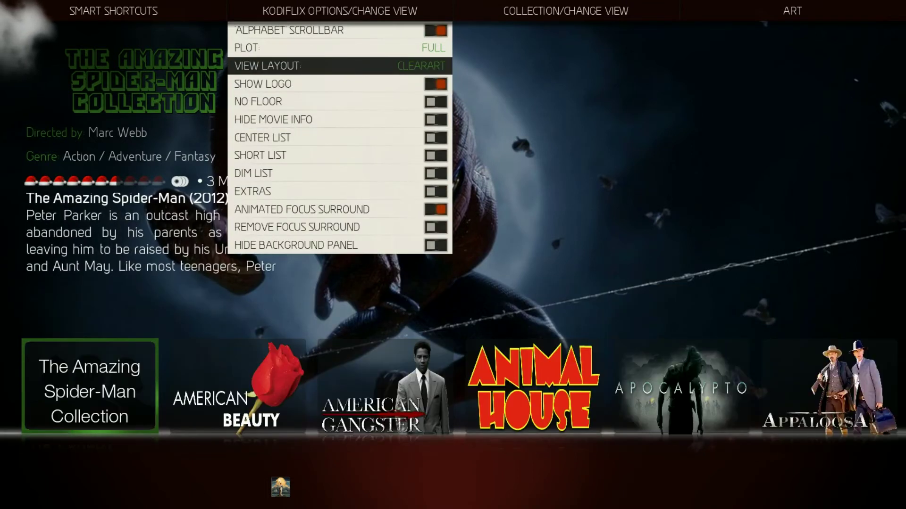
pyautogui.press('Return')
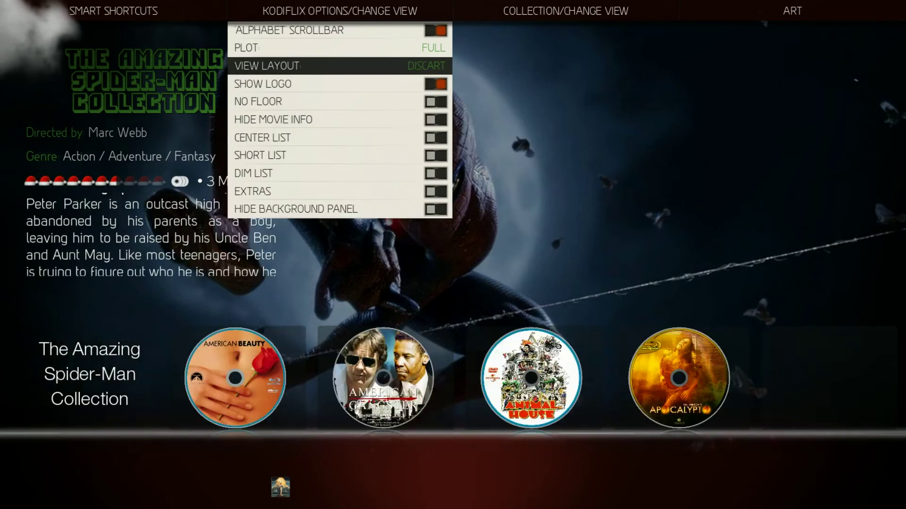
pyautogui.press('Return')
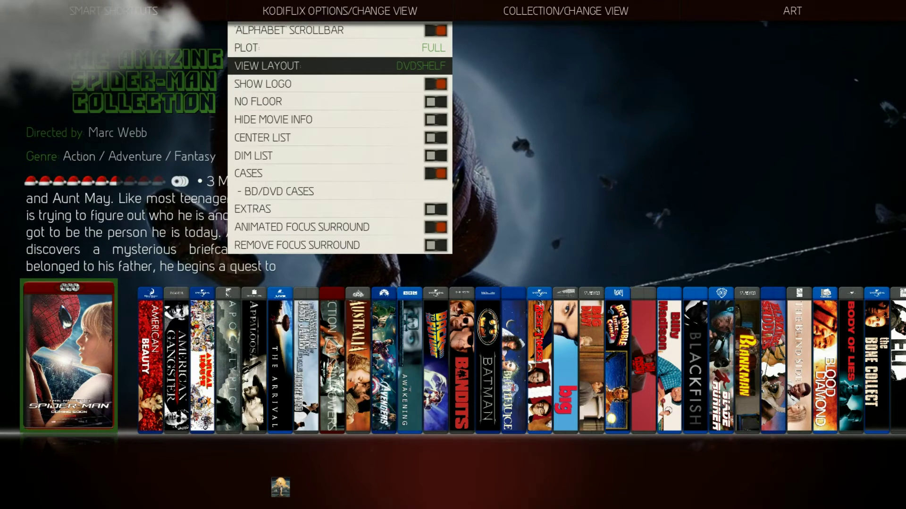
# Preview the Clear Cases style in Choose Style and close it without changing
pyautogui.press('Down')
pyautogui.press('Down')
pyautogui.press('Down')
pyautogui.press('Down')
pyautogui.press('Down')
pyautogui.press('Down')
pyautogui.press('Down')
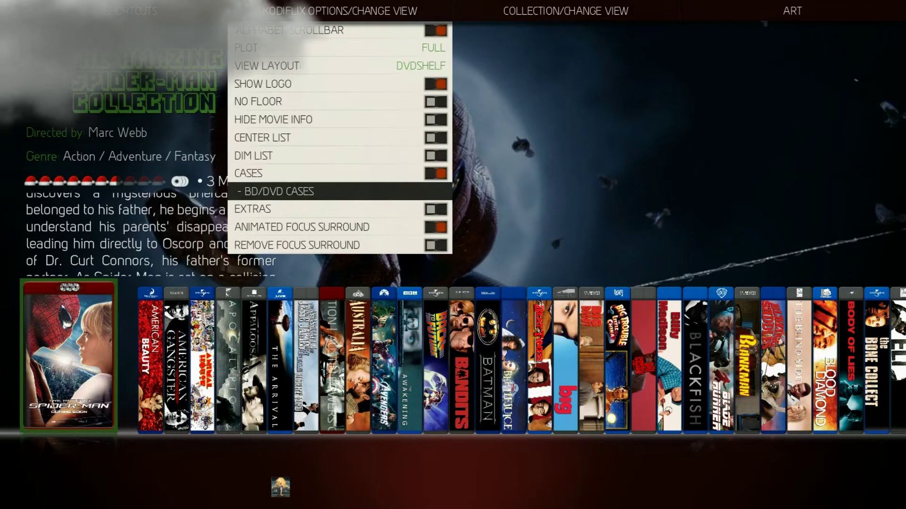
pyautogui.press('Return')
pyautogui.press('Left')
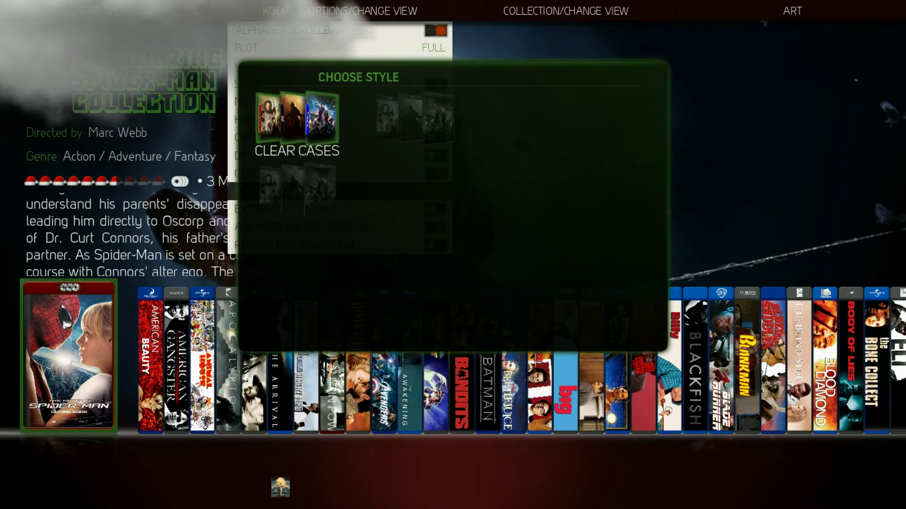
pyautogui.press('Escape')
pyautogui.press('Escape')
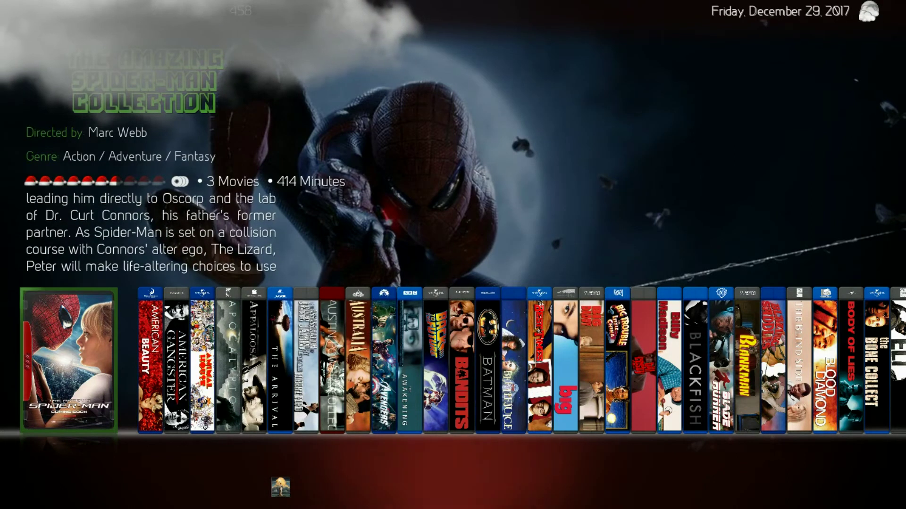
# Choose Colored Cases as the BD/DVD case style for the shelf spines
pyautogui.press('Up')
pyautogui.press('Right')
pyautogui.press('Down')
pyautogui.press('Up')
pyautogui.press('Return')
pyautogui.press('Down')
pyautogui.press('Return')
pyautogui.press('Escape')
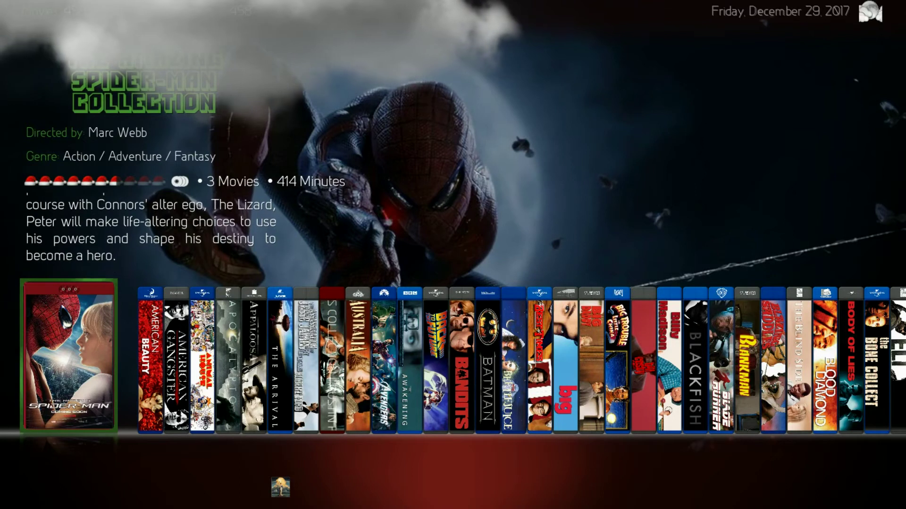
pyautogui.press('Up')
pyautogui.press('Right')
# Toggle Remove Focus Surround on and back off, then set View Layout back to DEFAULT
pyautogui.press('Down')
pyautogui.press('Down')
pyautogui.press('Down')
pyautogui.press('Down')
pyautogui.press('Down')
pyautogui.press('Down')
pyautogui.press('Down')
pyautogui.press('Down')
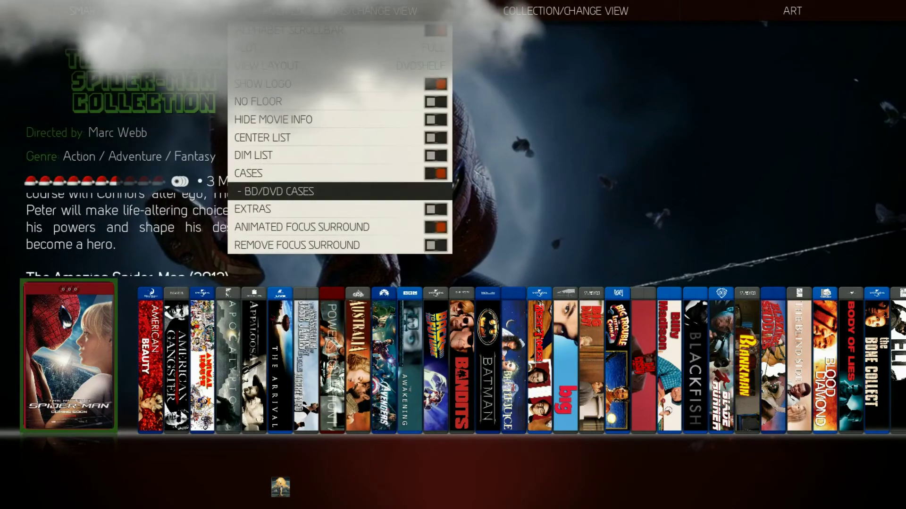
pyautogui.press('Down')
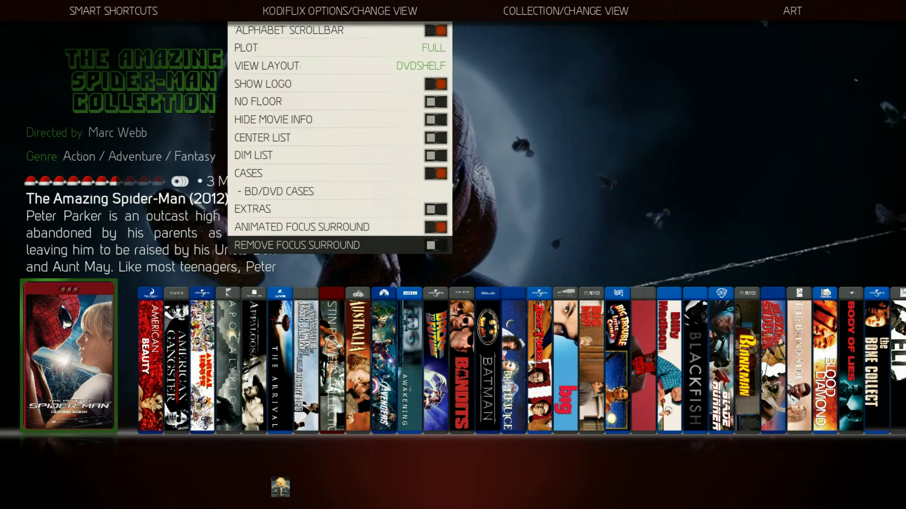
pyautogui.press('Return')
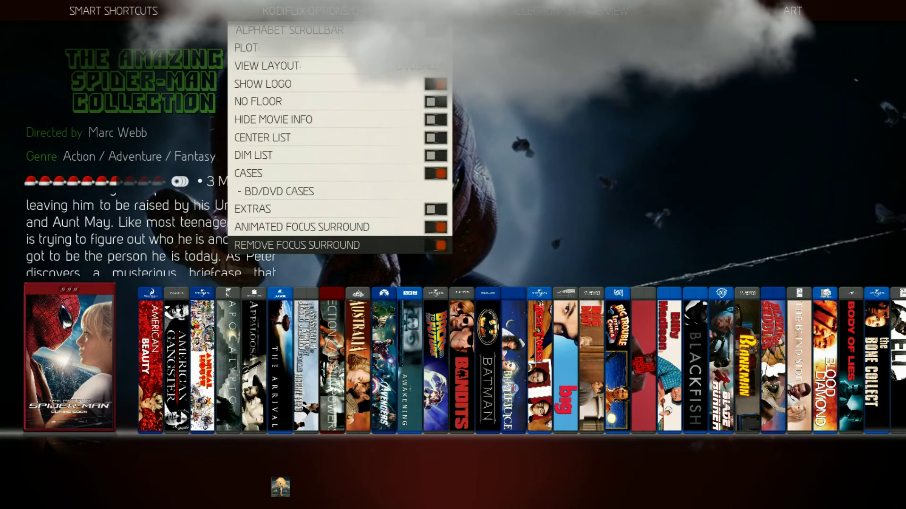
pyautogui.press('Return')
pyautogui.press('Up')
pyautogui.press('Up')
pyautogui.press('Up')
pyautogui.press('Up')
pyautogui.press('Up')
pyautogui.press('Up')
pyautogui.press('Up')
pyautogui.press('Up')
pyautogui.press('Up')
pyautogui.press('Up')
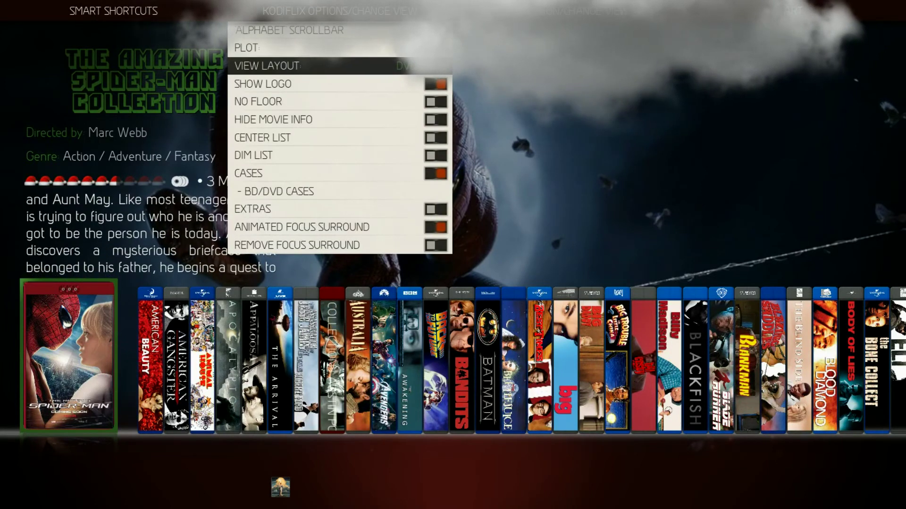
pyautogui.press('Return')
pyautogui.press('Return')
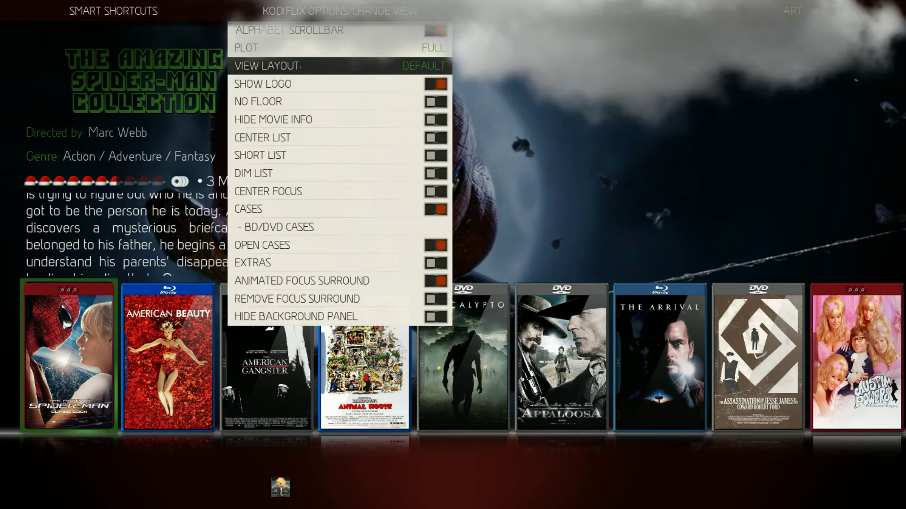
# Switch the Cases setting off so posters show without Blu-ray or DVD cases
pyautogui.press('Down')
pyautogui.press('Down')
pyautogui.press('Down')
pyautogui.press('Down')
pyautogui.press('Down')
pyautogui.press('Down')
pyautogui.press('Down')
pyautogui.press('Down')
pyautogui.press('Down')
pyautogui.press('Down')
pyautogui.press('Down')
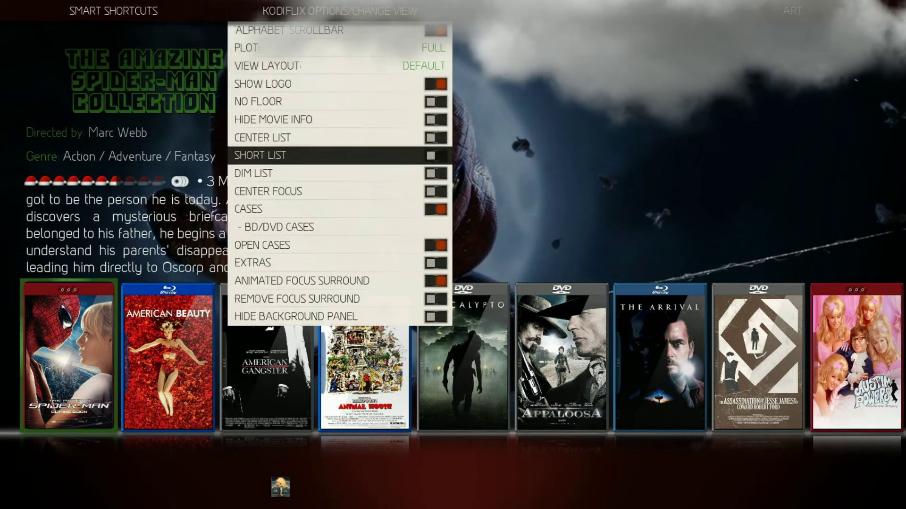
pyautogui.press('Down')
pyautogui.press('Down')
pyautogui.press('Down')
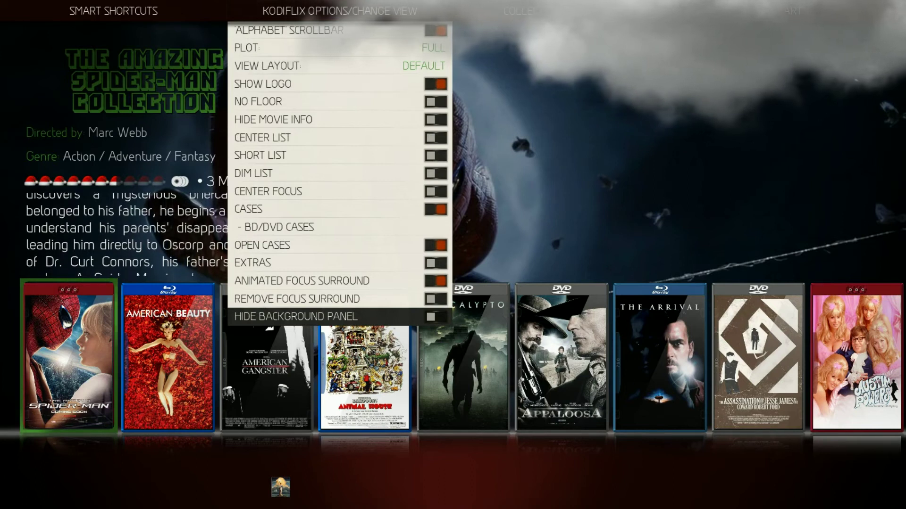
pyautogui.press('Up')
pyautogui.press('Up')
pyautogui.press('Up')
pyautogui.press('Up')
pyautogui.press('Up')
pyautogui.press('Up')
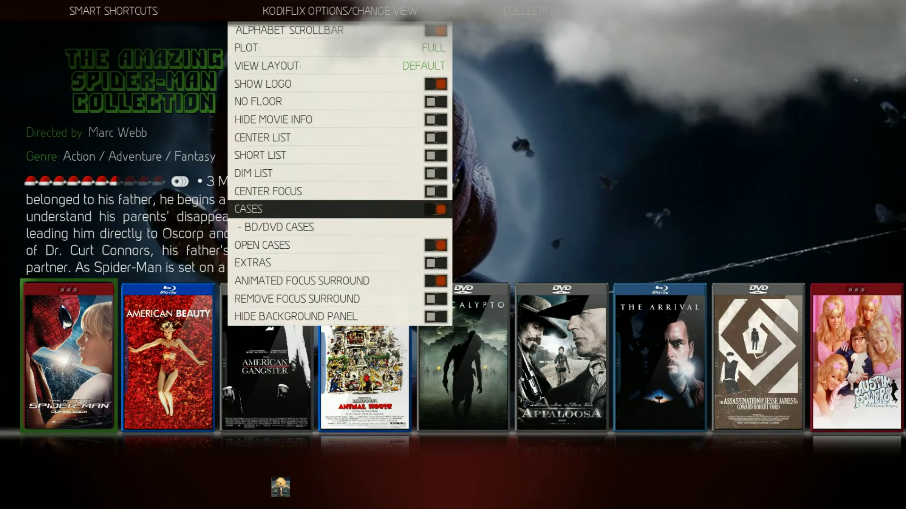
pyautogui.press('Return')
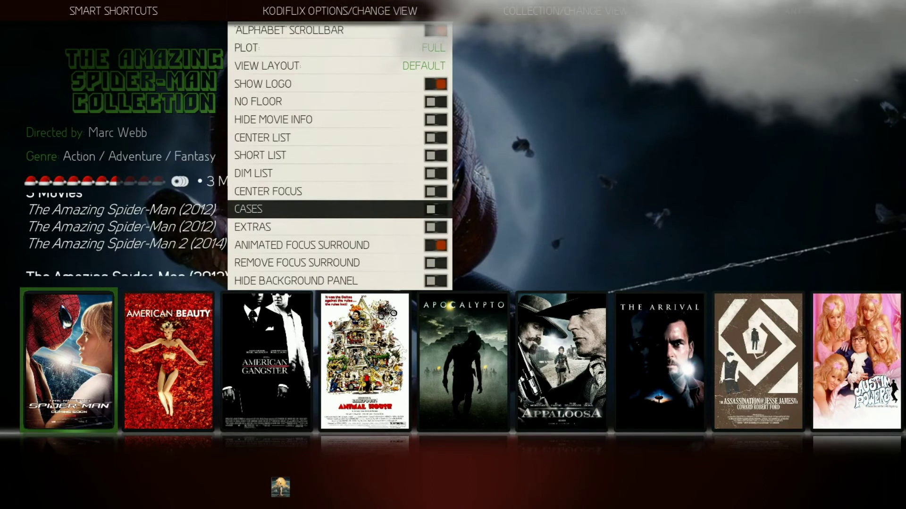
# Close the menu, select the Along Came Polly poster, and reopen the Kodiflix view options
pyautogui.press('Left')
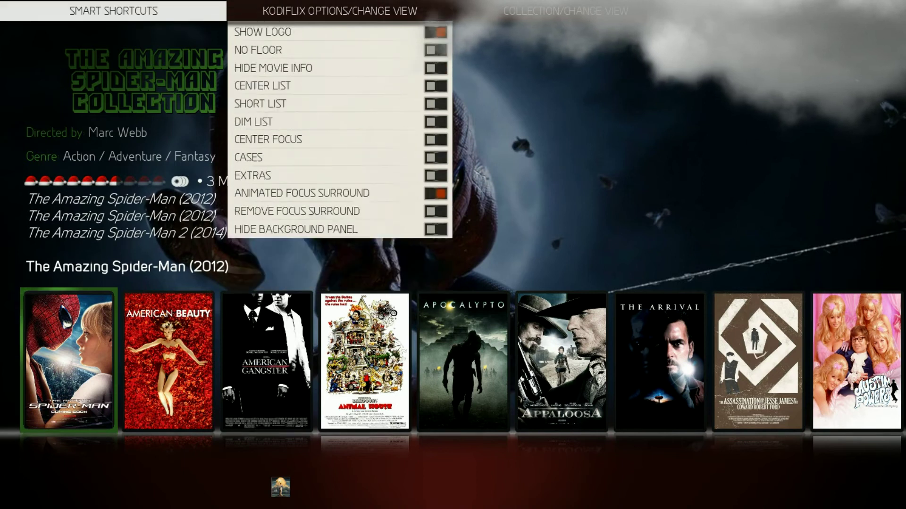
pyautogui.press('Down')
pyautogui.press('Left')
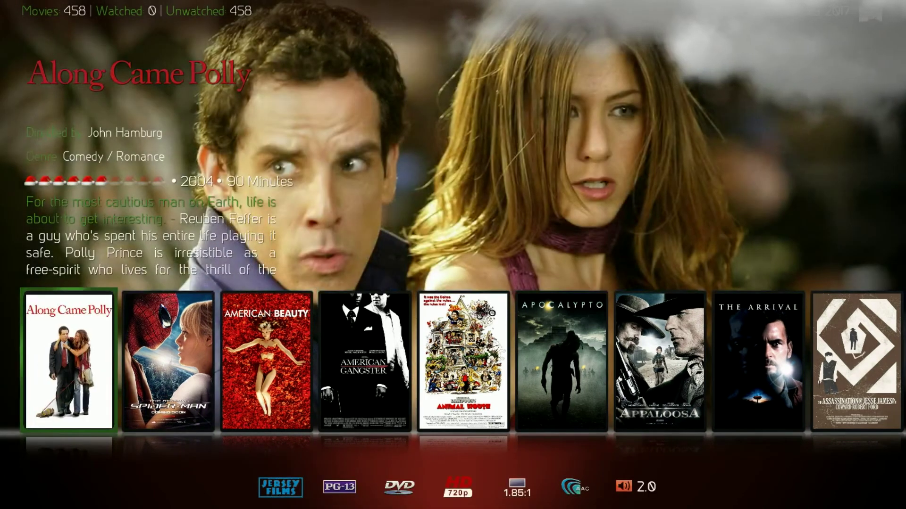
pyautogui.press('Up')
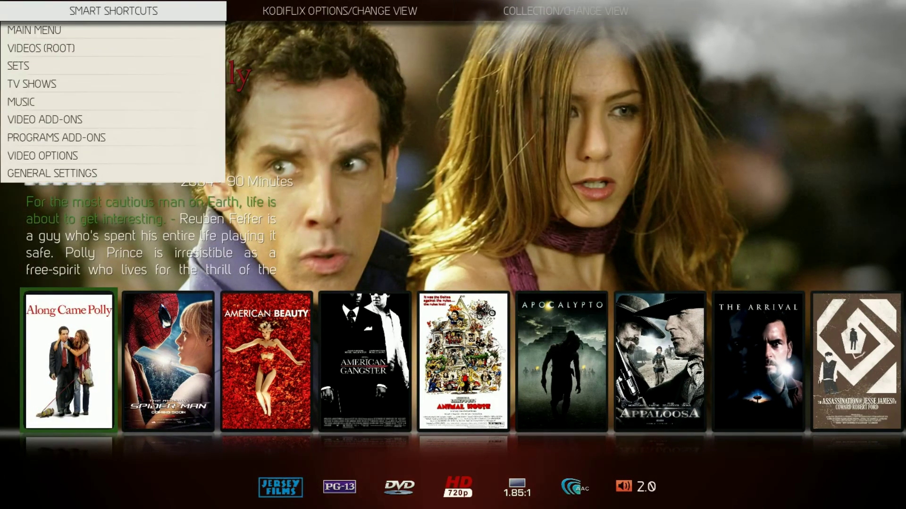
pyautogui.press('Right')
pyautogui.press('Down')
pyautogui.press('Down')
pyautogui.press('Down')
pyautogui.press('Down')
pyautogui.press('Down')
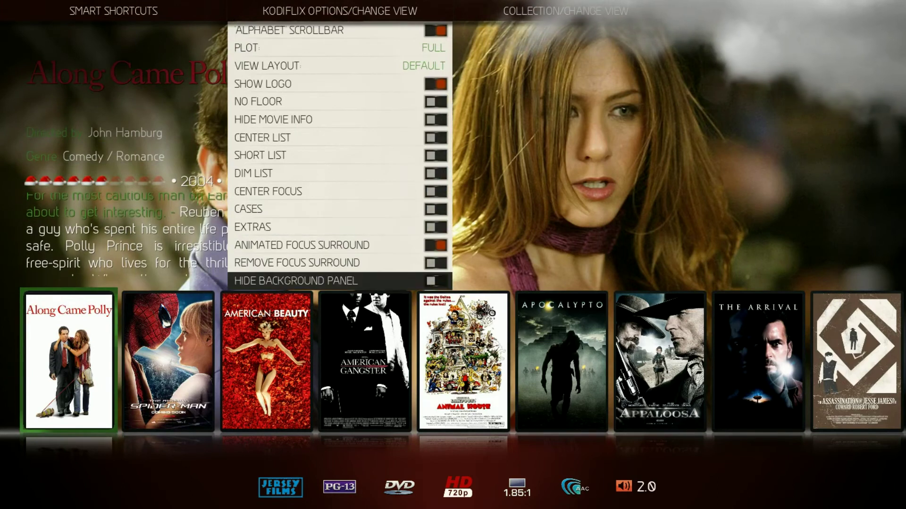
pyautogui.press('Return')
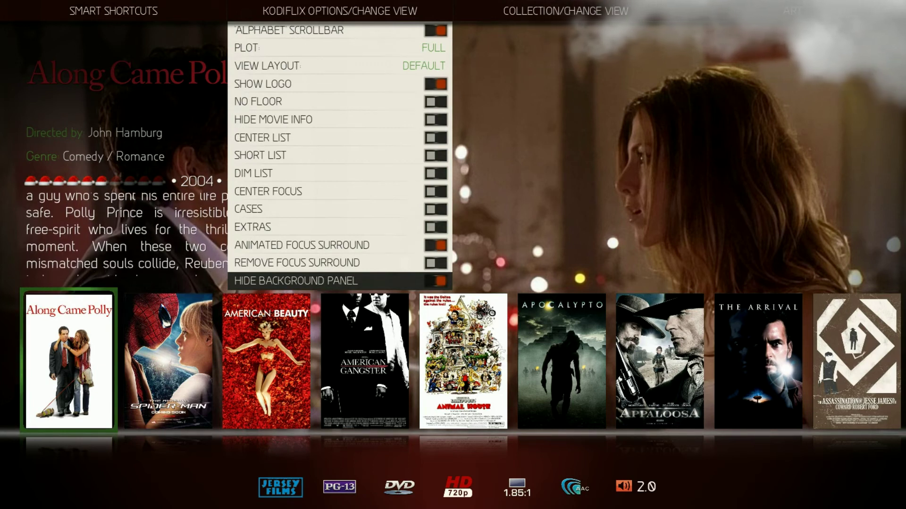
pyautogui.press('Up')
pyautogui.press('Up')
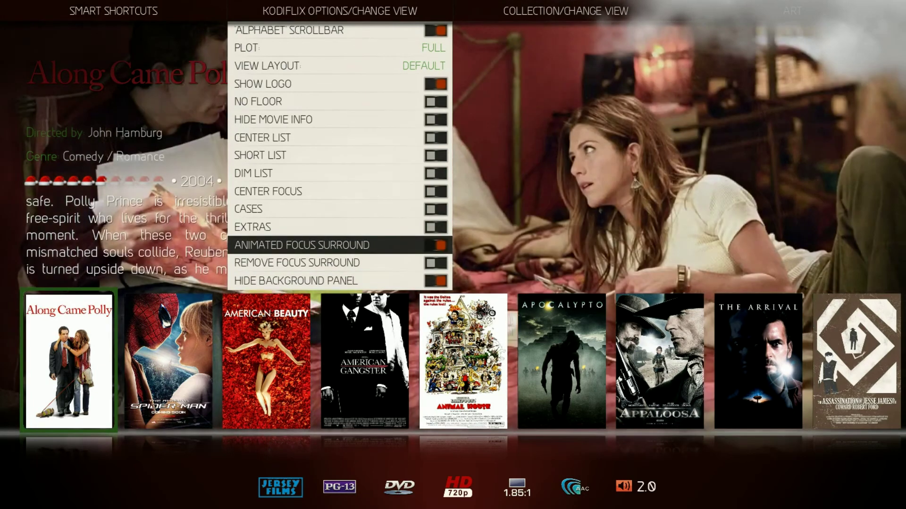
pyautogui.press('Down')
pyautogui.press('Return')
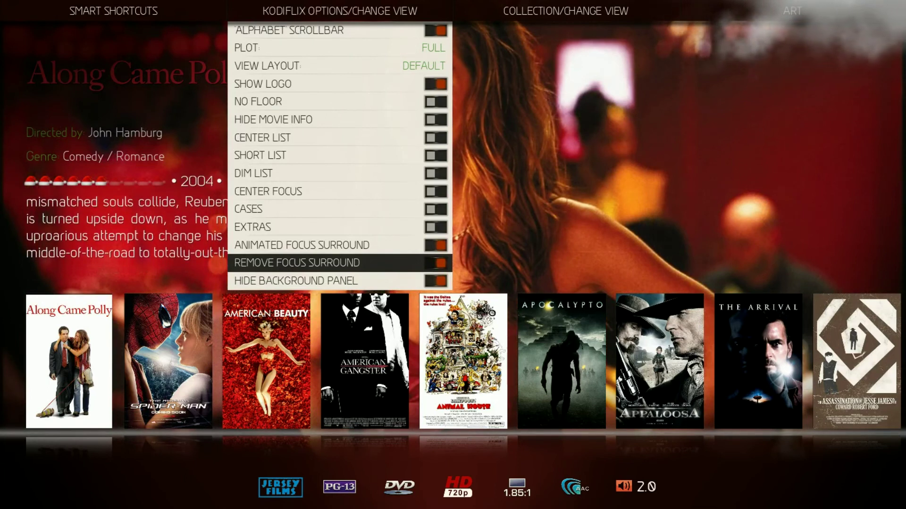
pyautogui.press('Down')
pyautogui.press('Return')
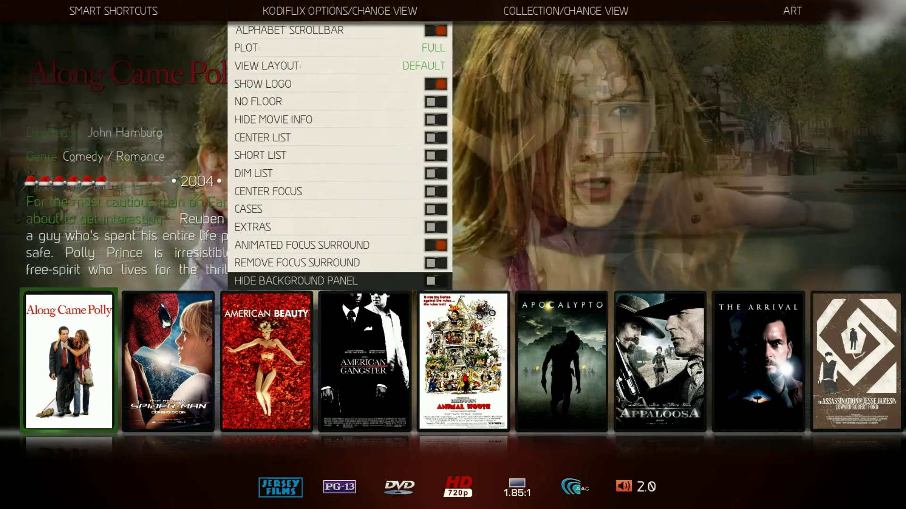
pyautogui.press('Up')
pyautogui.press('Up')
pyautogui.press('Up')
pyautogui.press('Up')
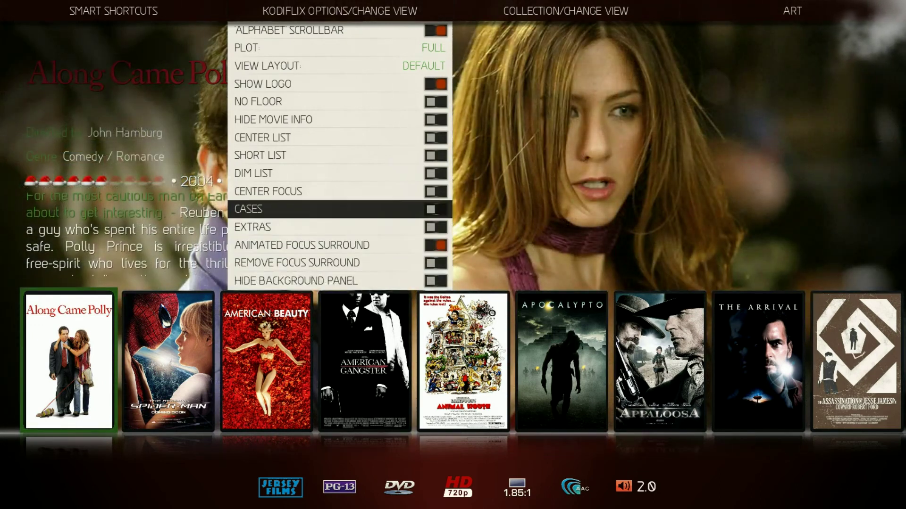
# Re-enable the Cases option so movie posters show Blu-ray and DVD case tops again
pyautogui.press('Return')
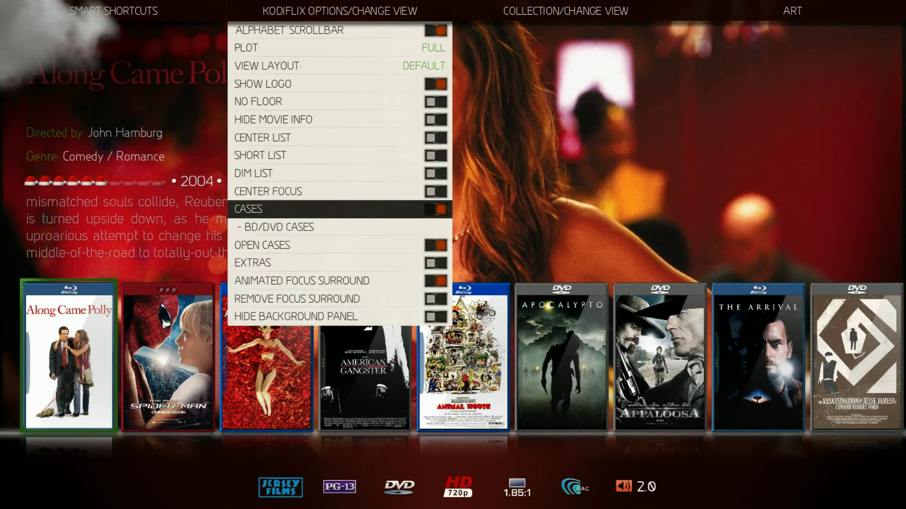
pyautogui.press('Down')
pyautogui.press('Down')
pyautogui.press('Down')
pyautogui.press('Down')
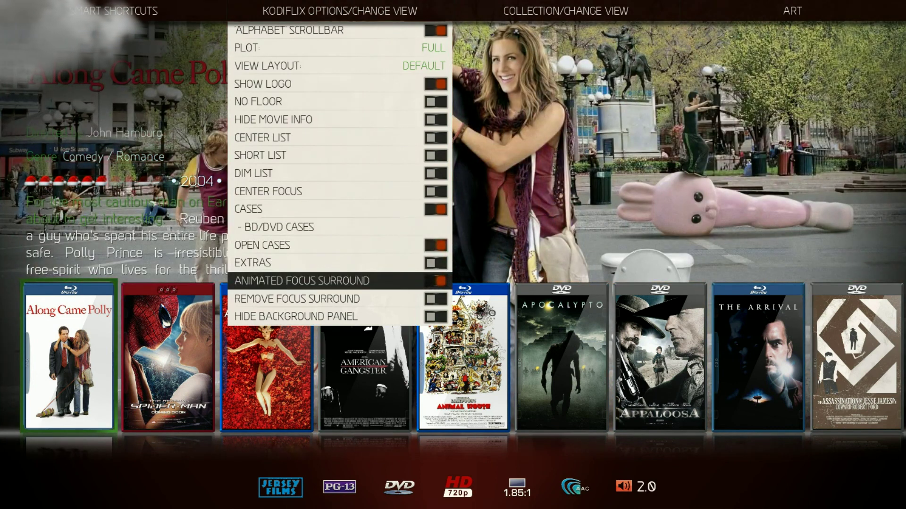